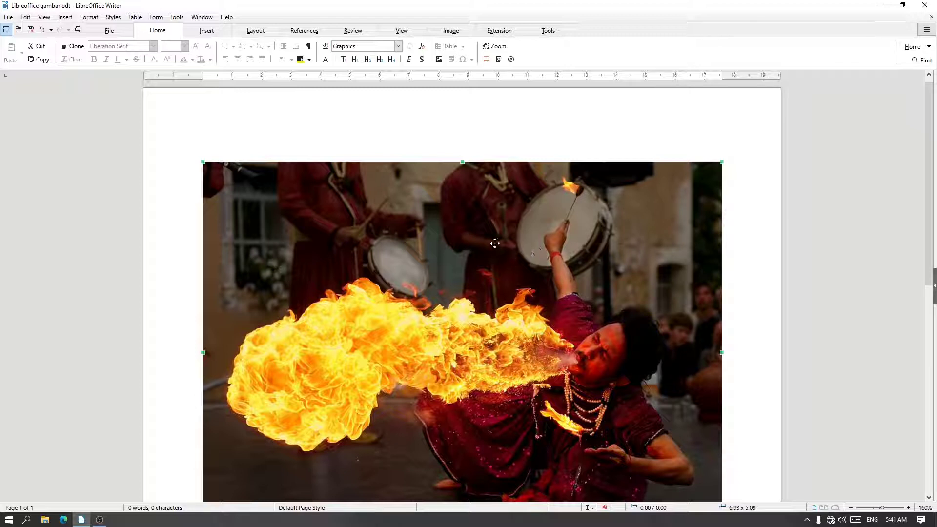
# - Display the image controls and the detailed properties of the selected fire-breather image
pyautogui.click(451, 30)
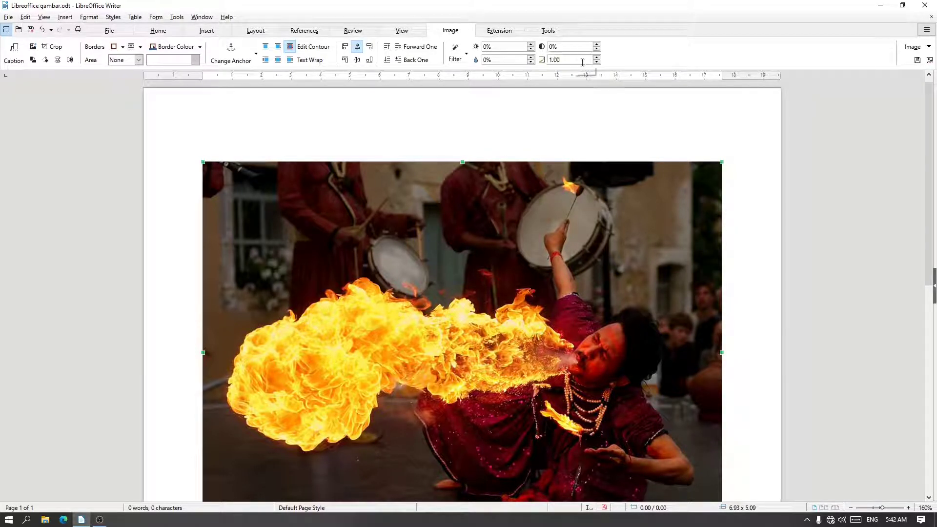
pyautogui.click(933, 284)
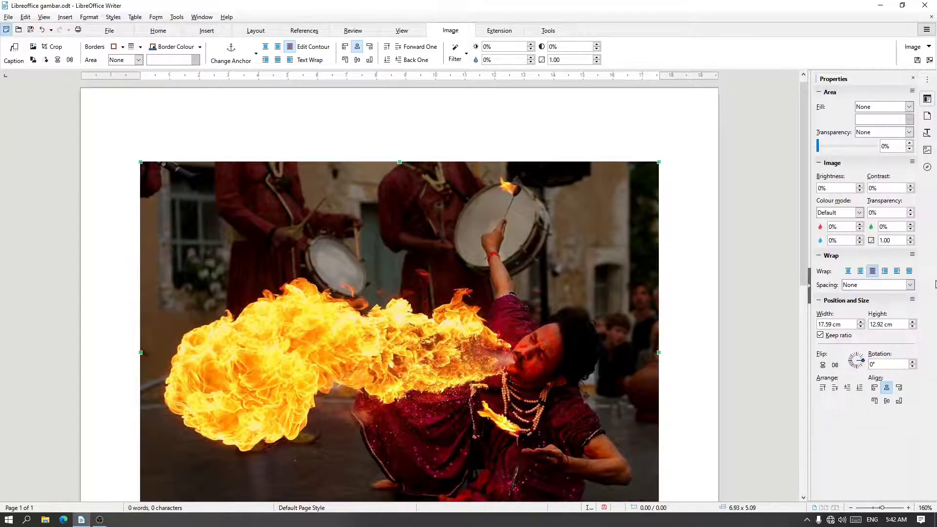
# - Increase the fire-breather image's brightness gradually to 100%
pyautogui.click(859, 186)
pyautogui.click(861, 186)
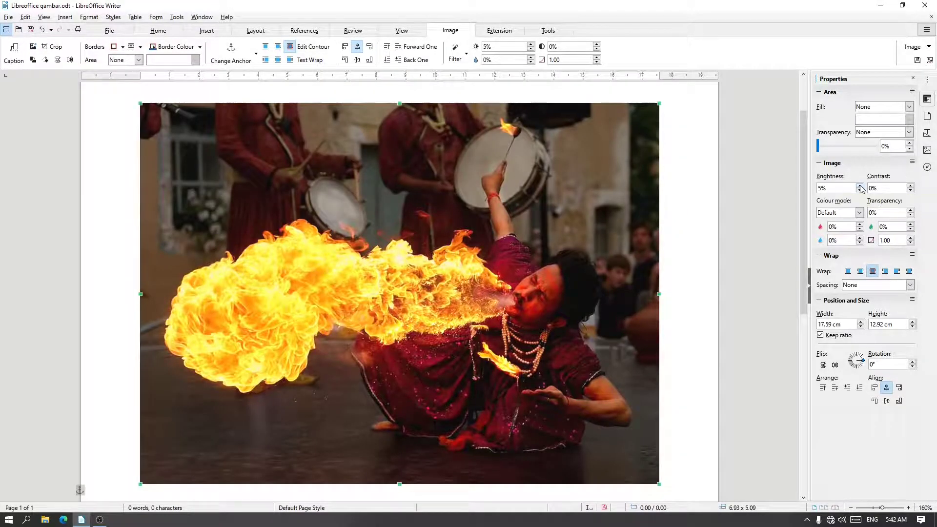
pyautogui.click(861, 186)
pyautogui.click(860, 186)
pyautogui.click(861, 186)
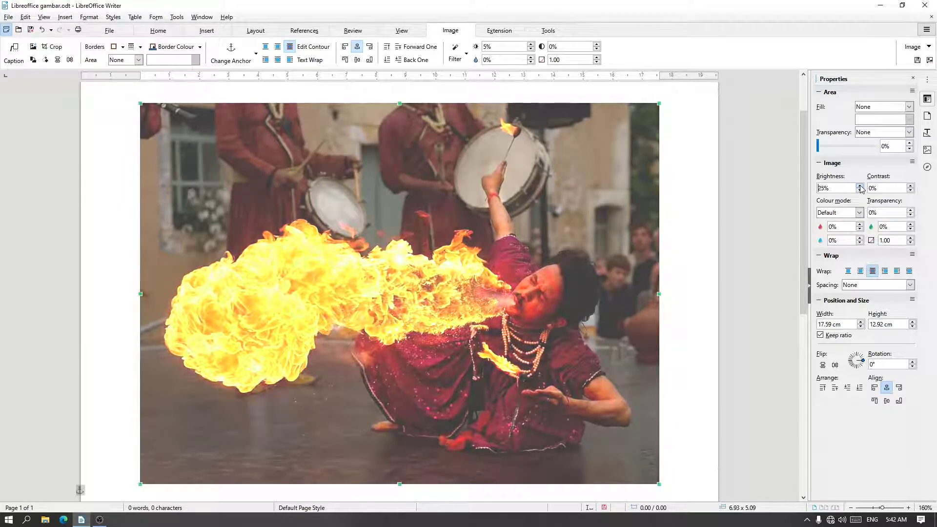
pyautogui.click(860, 186)
pyautogui.click(860, 186)
pyautogui.click(860, 186)
pyautogui.click(860, 186)
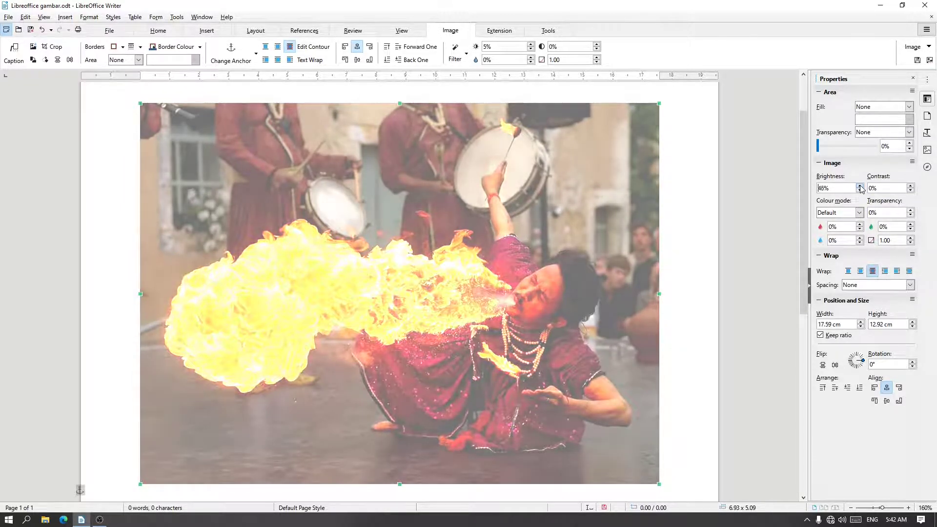
pyautogui.click(860, 186)
pyautogui.click(860, 186)
pyautogui.click(860, 187)
pyautogui.click(860, 186)
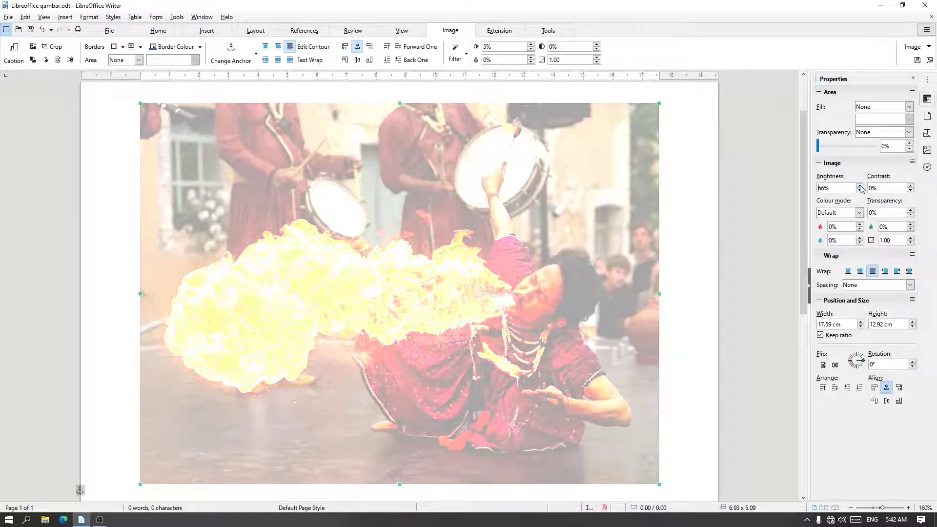
pyautogui.click(860, 186)
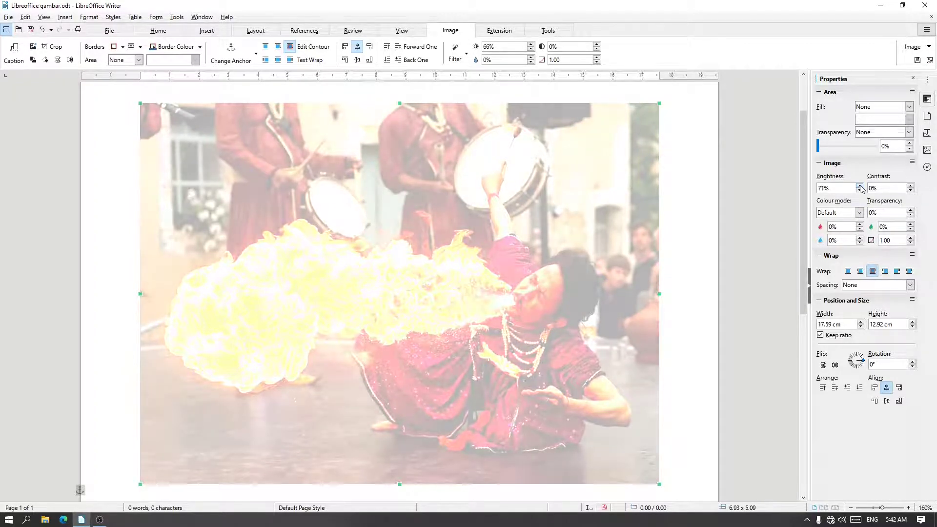
pyautogui.click(860, 187)
pyautogui.click(860, 187)
pyautogui.click(860, 186)
pyautogui.click(860, 186)
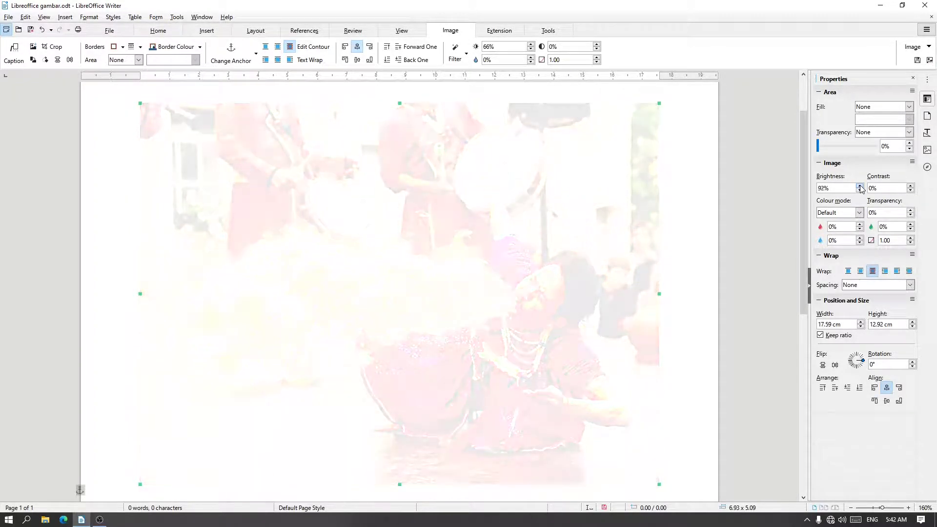
pyautogui.click(860, 186)
pyautogui.click(860, 186)
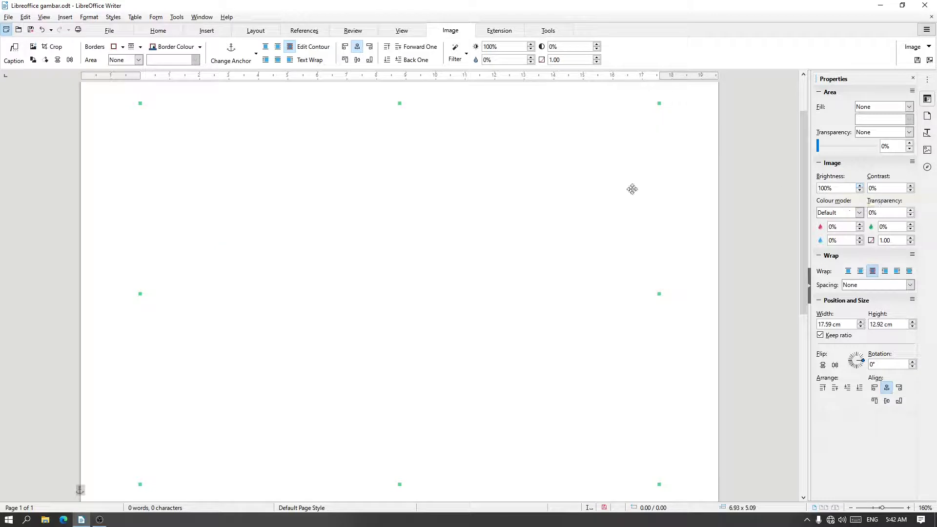
# - Reset the image's brightness to 0%
pyautogui.doubleClick(828, 189)
pyautogui.write('0')
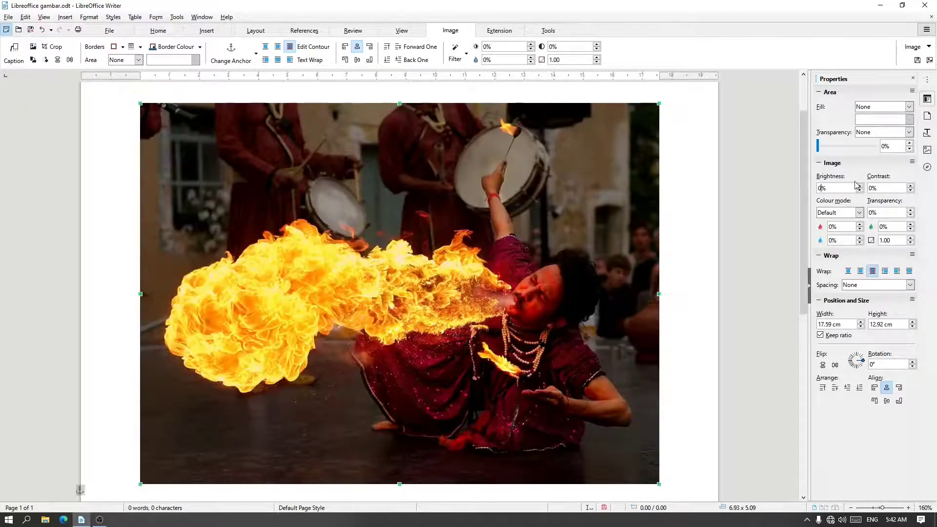
pyautogui.press('Return')
pyautogui.press('Tab')
# - Increase the image's contrast gradually to 94%
pyautogui.click(911, 186)
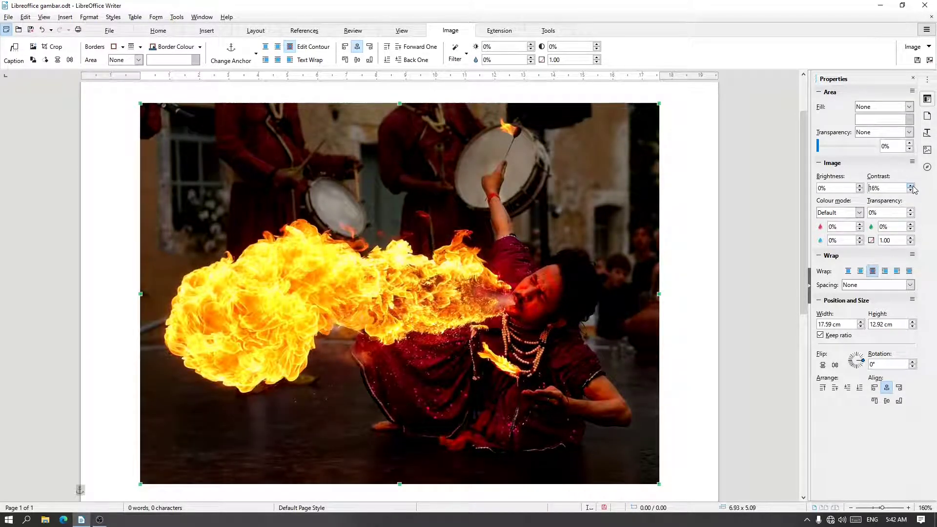
pyautogui.click(911, 185)
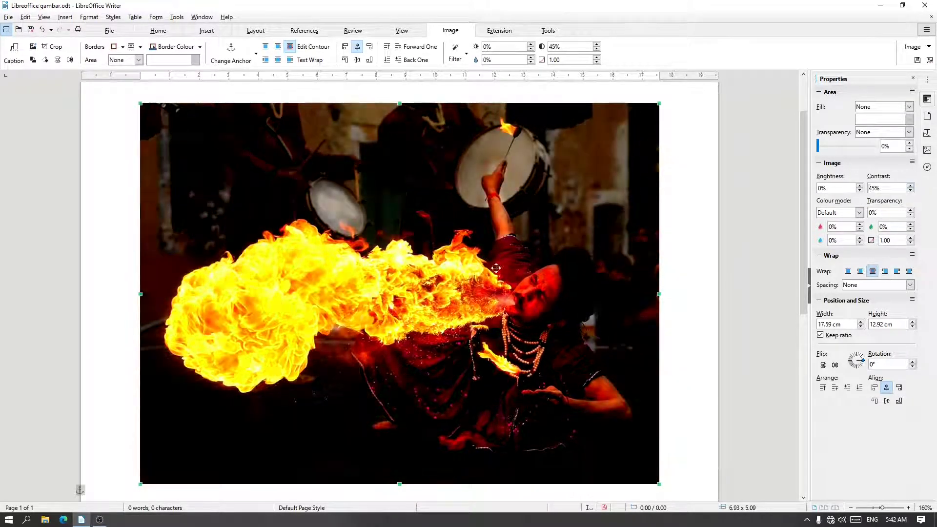
pyautogui.click(910, 186)
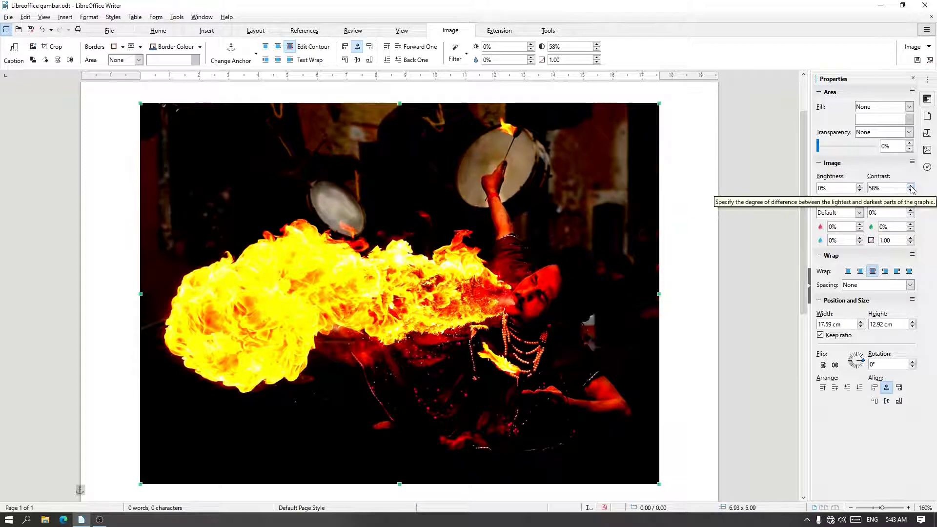
pyautogui.click(911, 186)
pyautogui.click(910, 186)
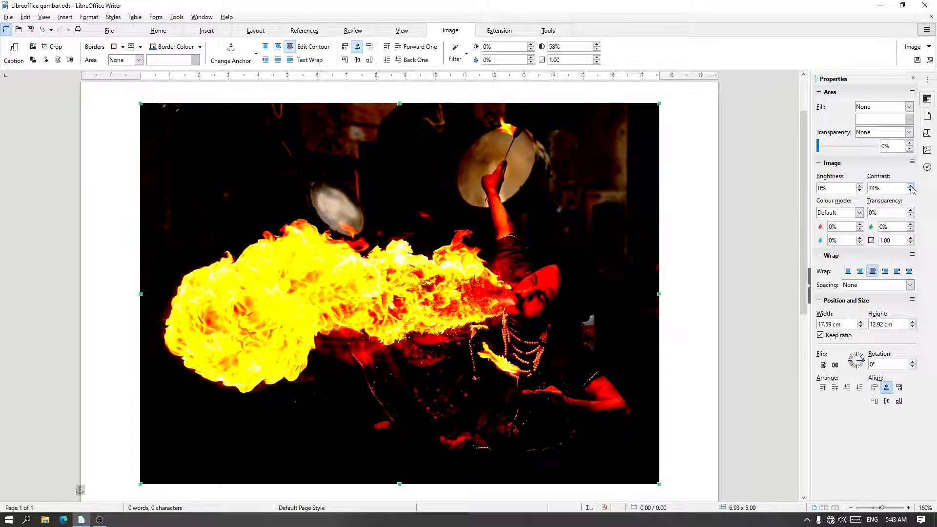
pyautogui.click(910, 186)
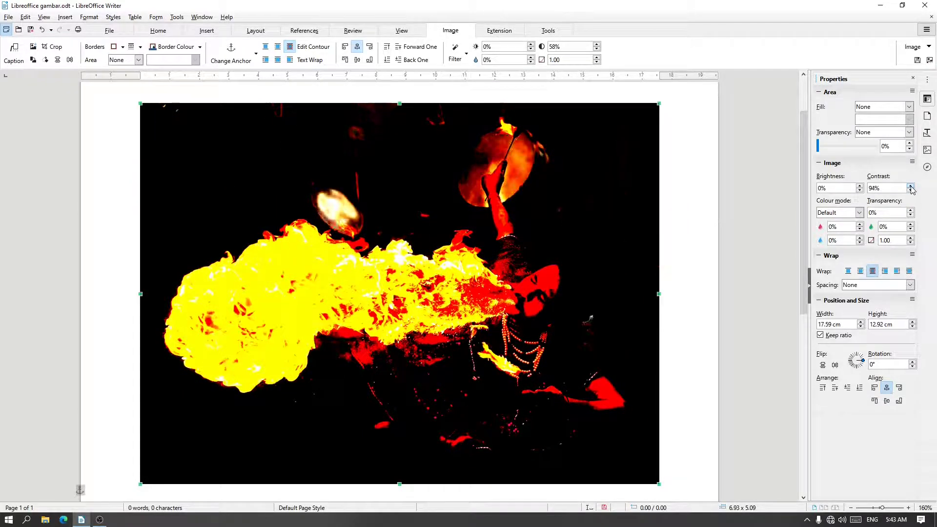
# - Reset the image's contrast to 0%
pyautogui.doubleClick(876, 188)
pyautogui.write('0')
pyautogui.press('Return')
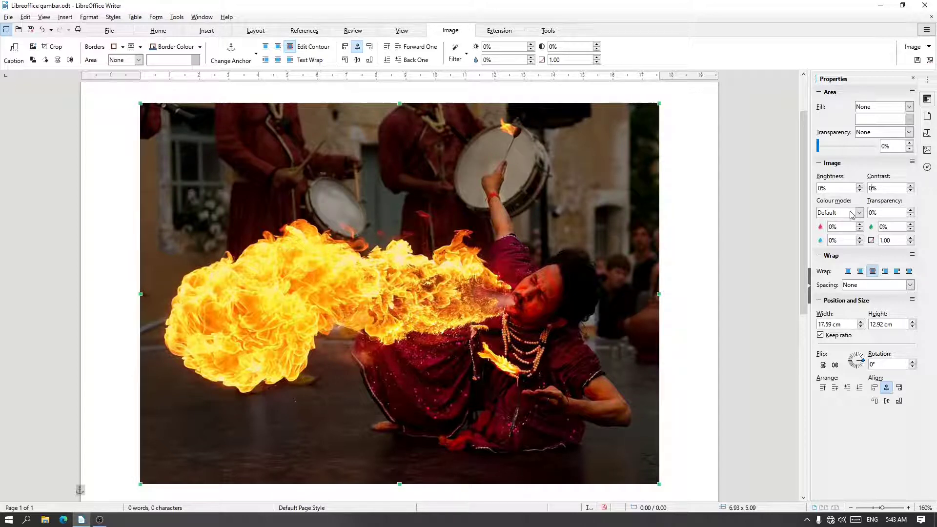
# - Try the Greyscale colour mode on the image and switch it to Black/White
pyautogui.click(852, 214)
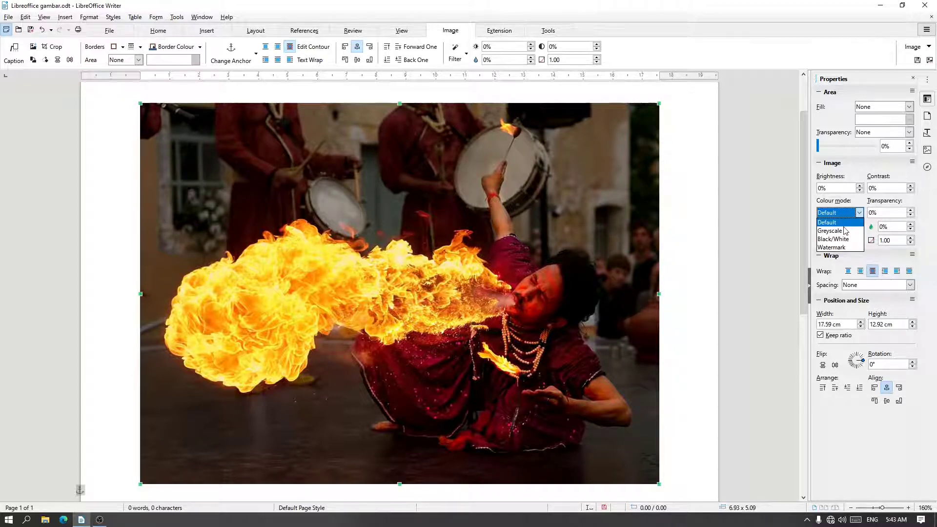
pyautogui.click(846, 232)
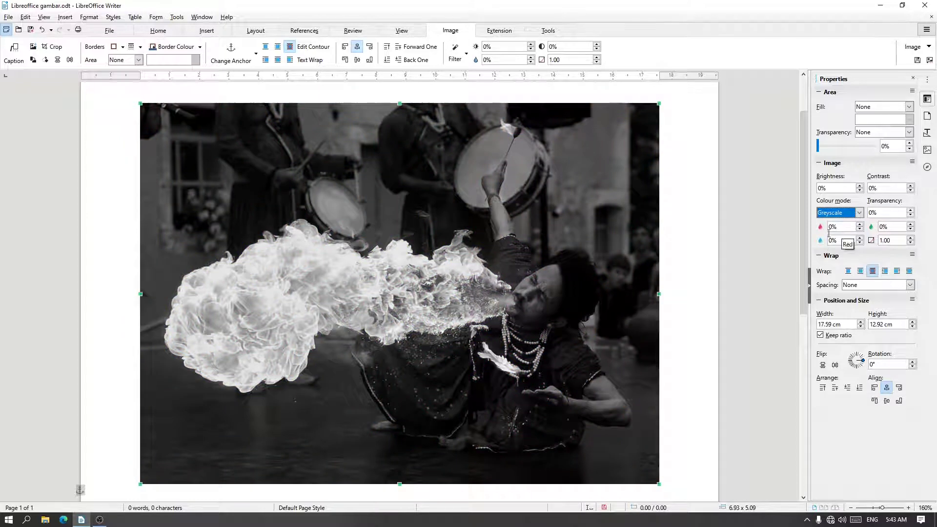
pyautogui.click(840, 214)
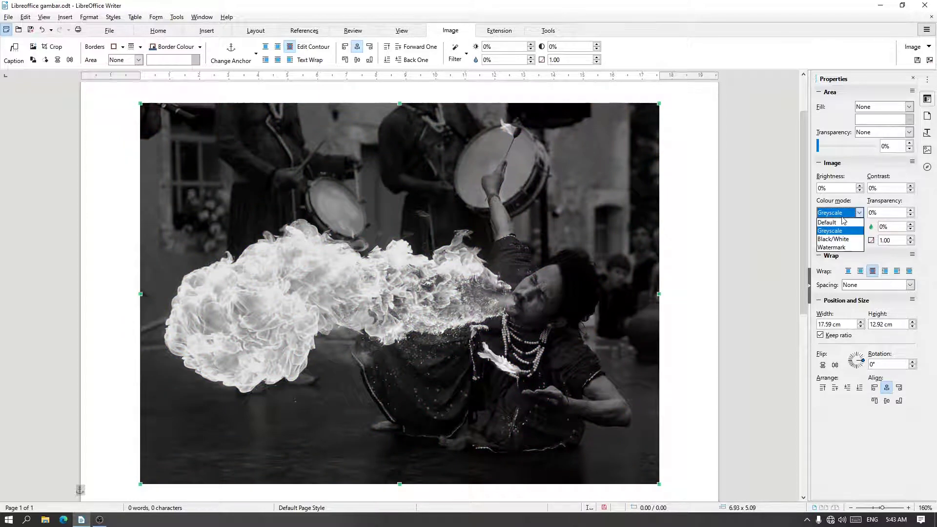
pyautogui.click(838, 240)
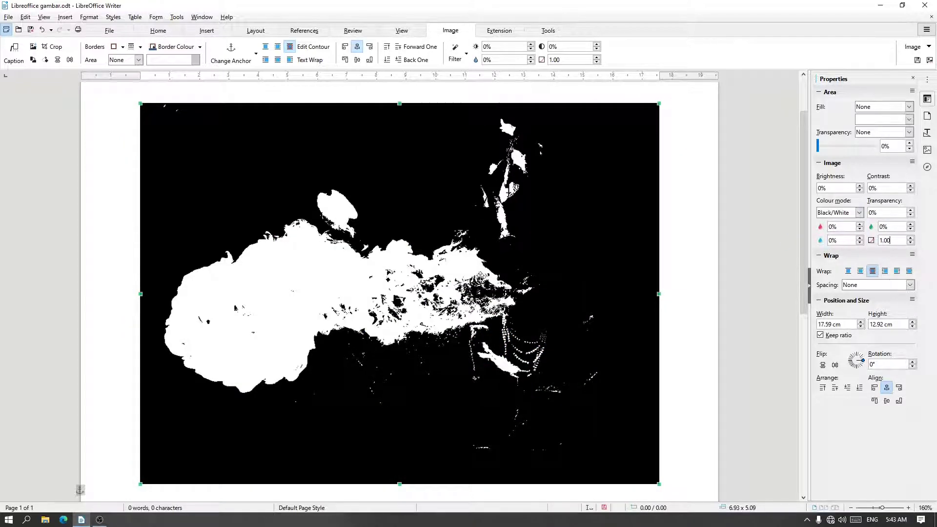
# - Try the Watermark colour mode on the image and return it to Default
pyautogui.click(842, 214)
pyautogui.click(841, 248)
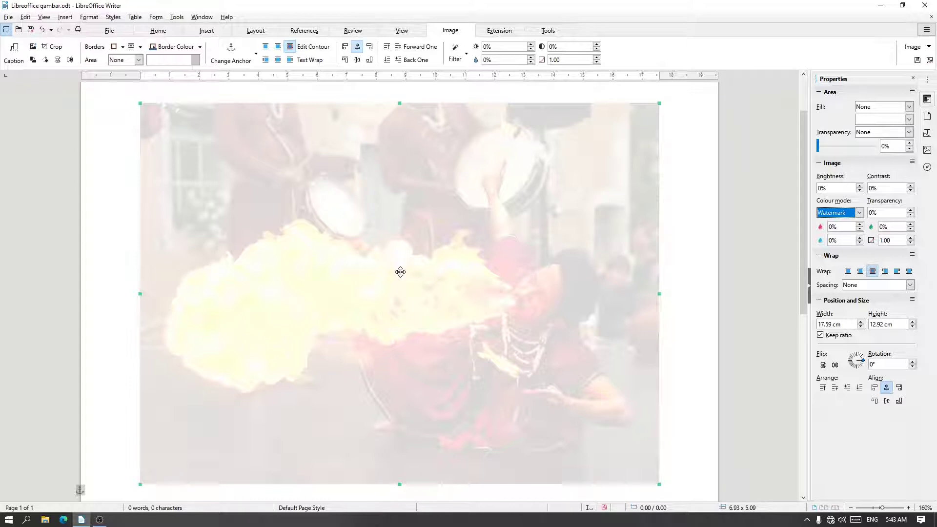
pyautogui.click(835, 212)
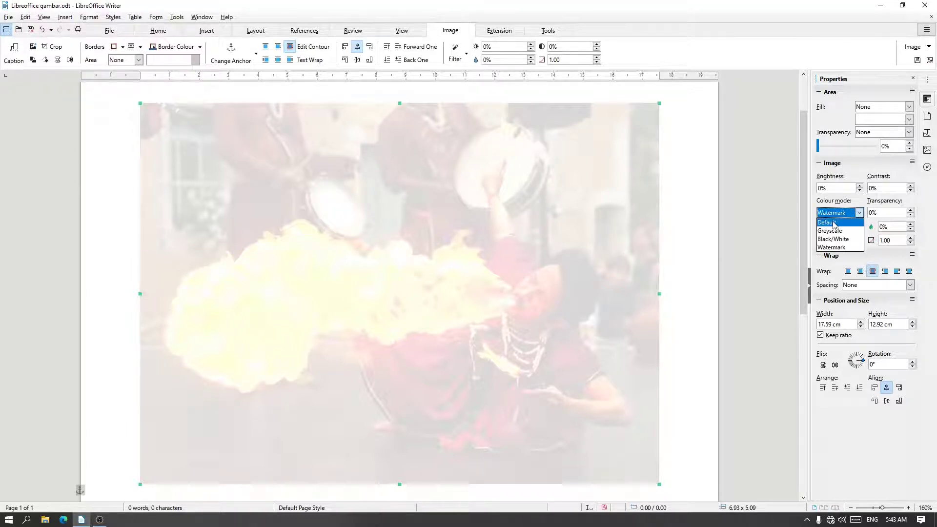
pyautogui.click(834, 224)
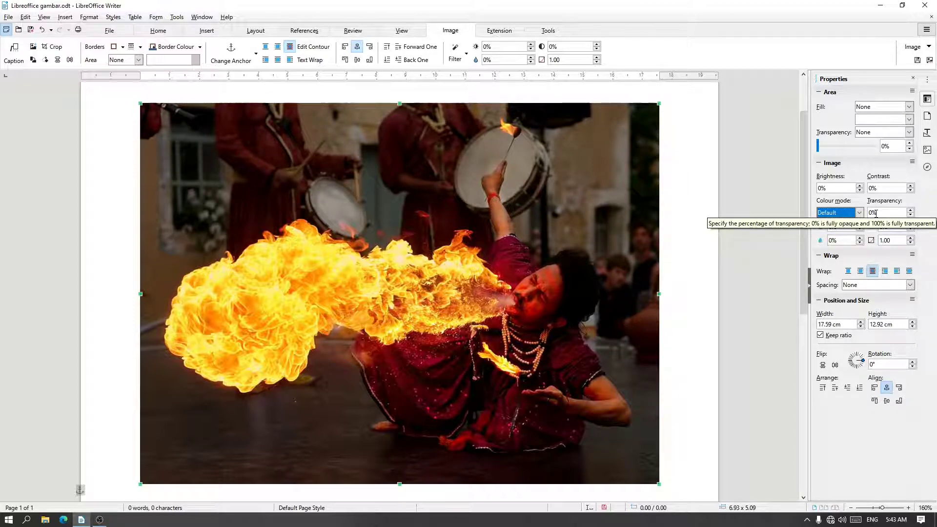
# - Increase the image's transparency gradually to 100% and reset it to 0%
pyautogui.click(910, 210)
pyautogui.click(910, 210)
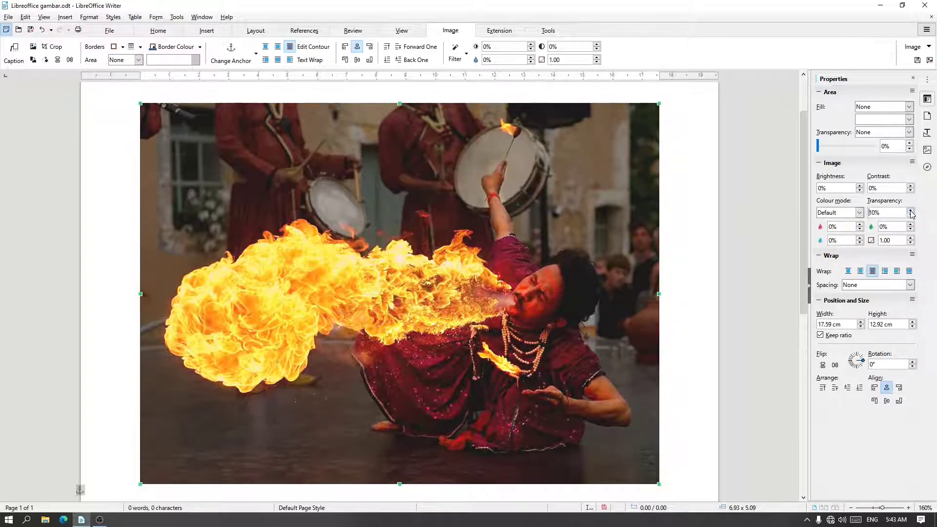
pyautogui.click(911, 210)
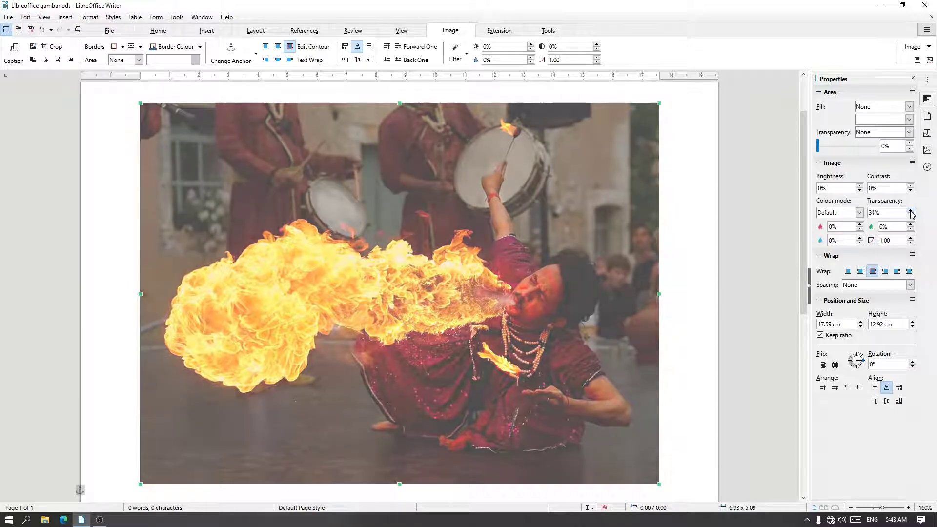
pyautogui.click(910, 210)
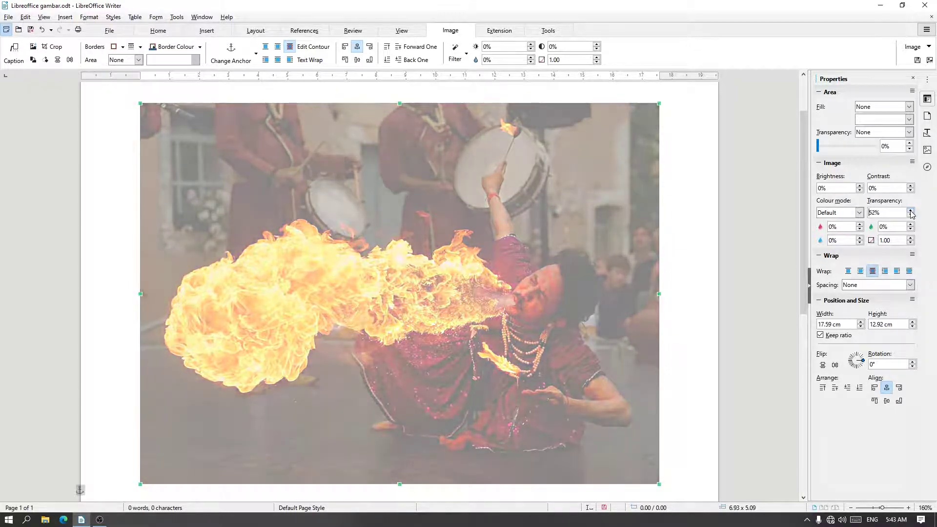
pyautogui.click(910, 210)
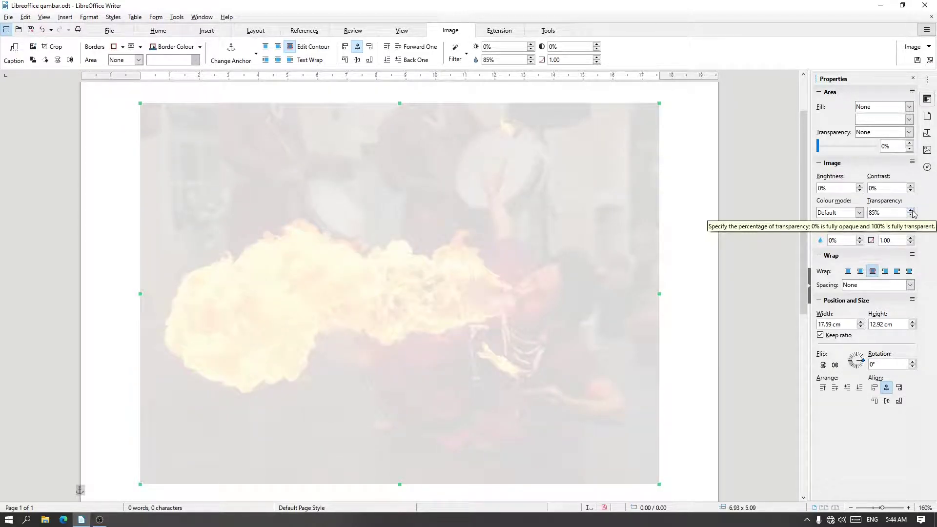
pyautogui.click(910, 210)
pyautogui.click(910, 211)
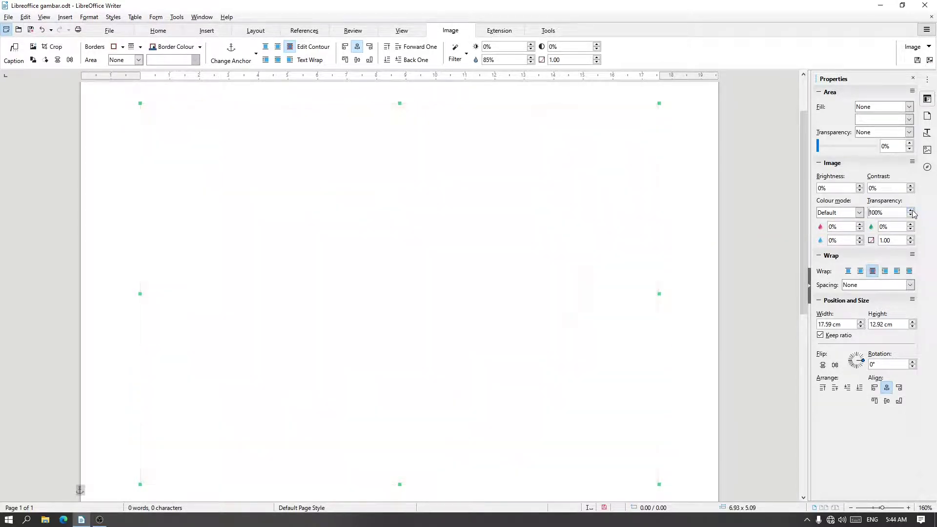
pyautogui.moveTo(906, 213); pyautogui.dragTo(830, 214)
pyautogui.write('0')
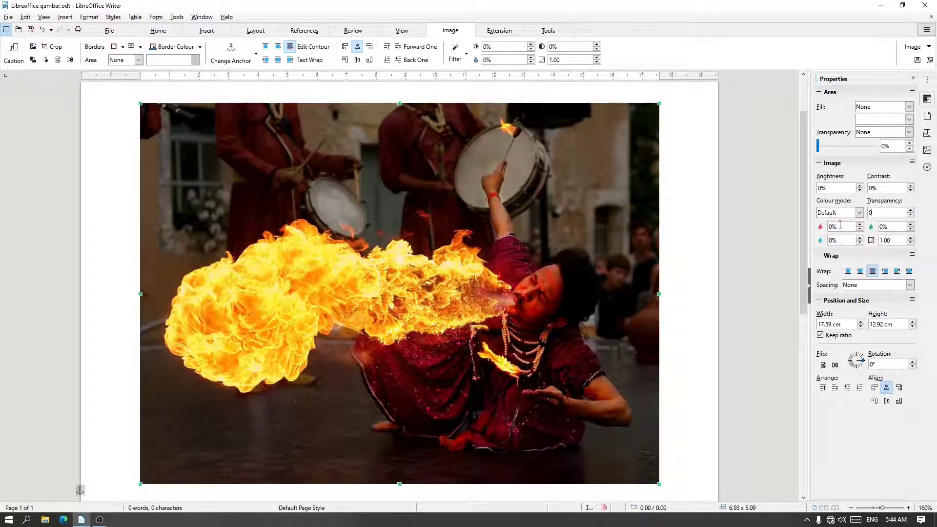
# - Set the image's red colour component to 42%
pyautogui.click(829, 228)
pyautogui.doubleClick(834, 226)
pyautogui.write('37')
pyautogui.press('Return')
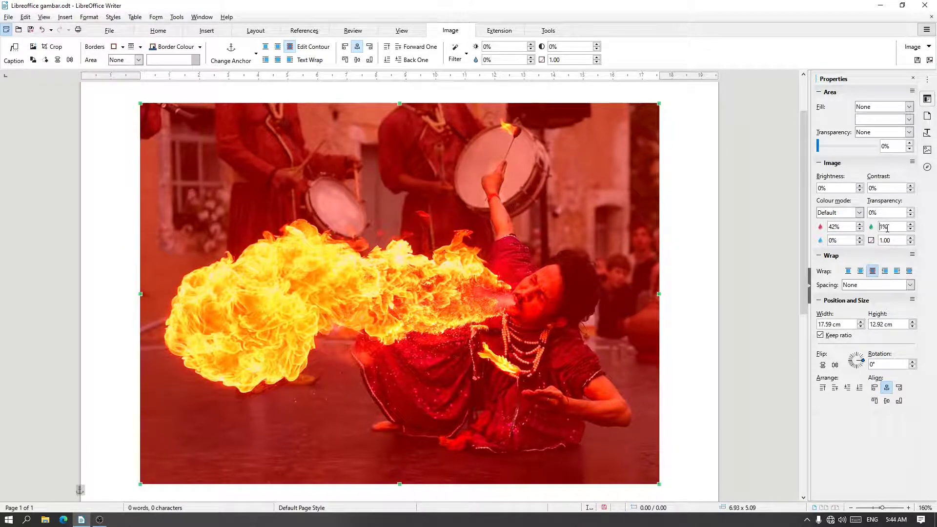
# - Set the image's green colour component to 42%
pyautogui.write('30')
pyautogui.press('Return')
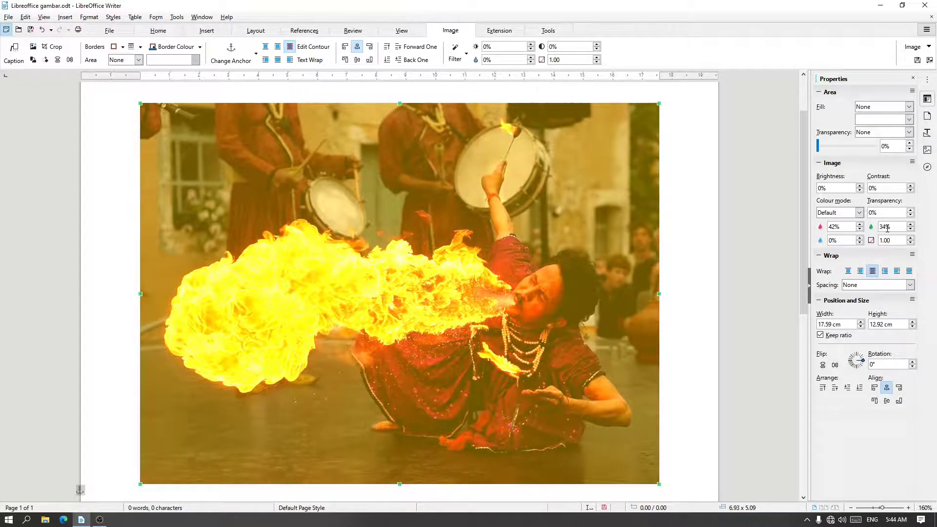
pyautogui.scroll(9, 887, 228)
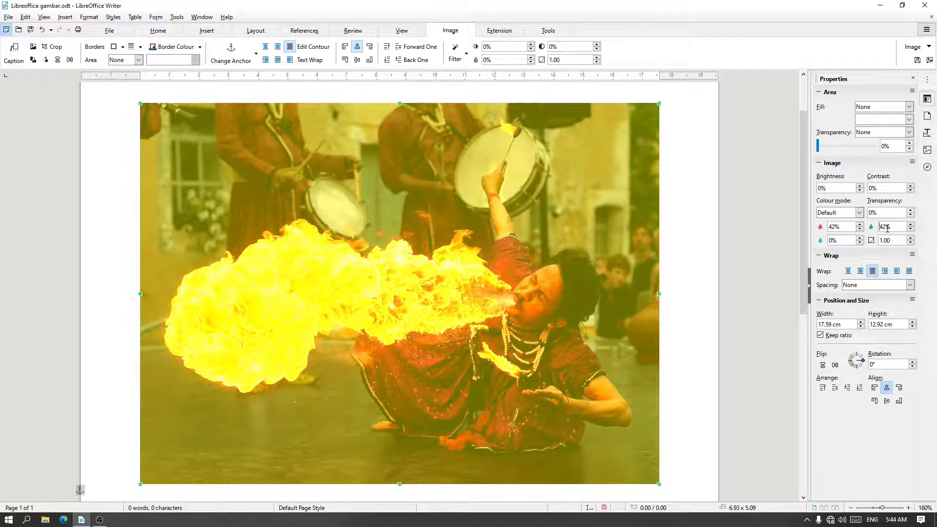
# - Reset the image's red and green colour components to 0%
pyautogui.moveTo(838, 227); pyautogui.dragTo(822, 229)
pyautogui.write('0')
pyautogui.press('Tab')
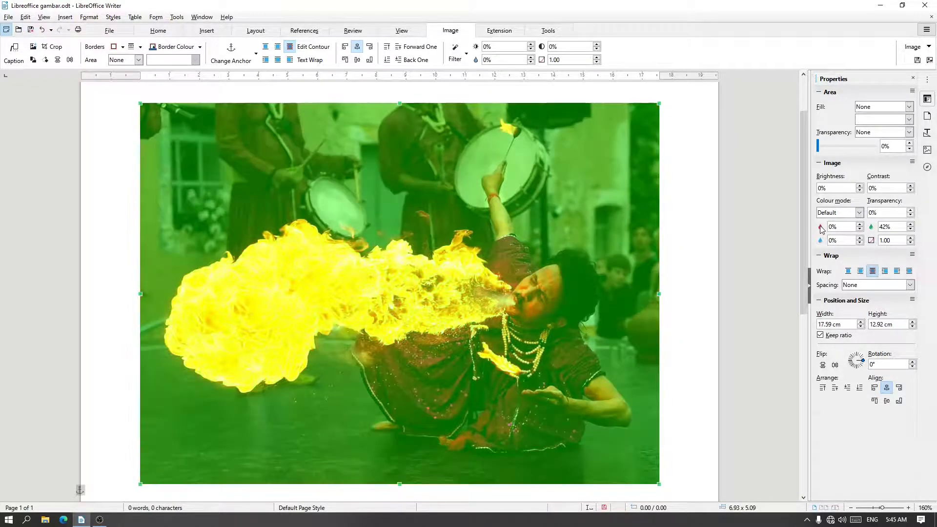
pyautogui.write('0')
# - Set the image's blue colour component to 50%
pyautogui.click(839, 240)
pyautogui.write('1')
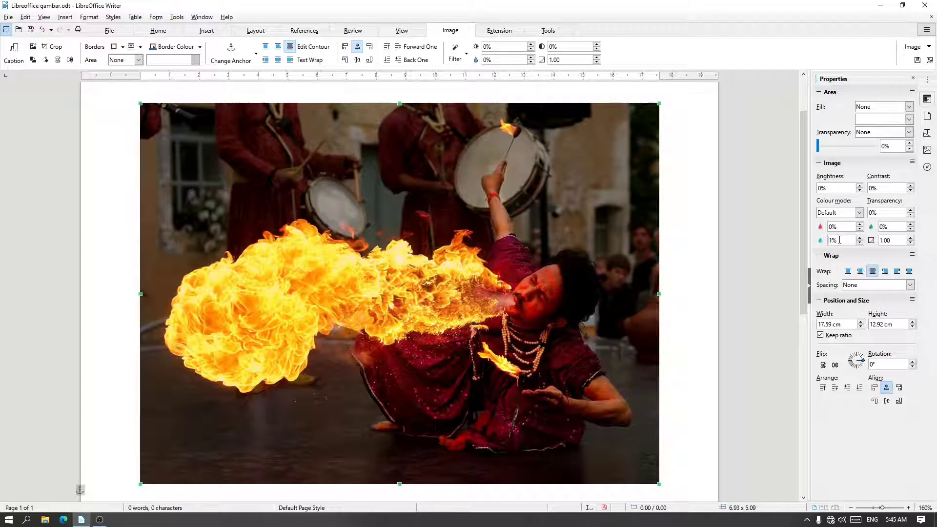
pyautogui.write('8')
pyautogui.scroll(17, 839, 239)
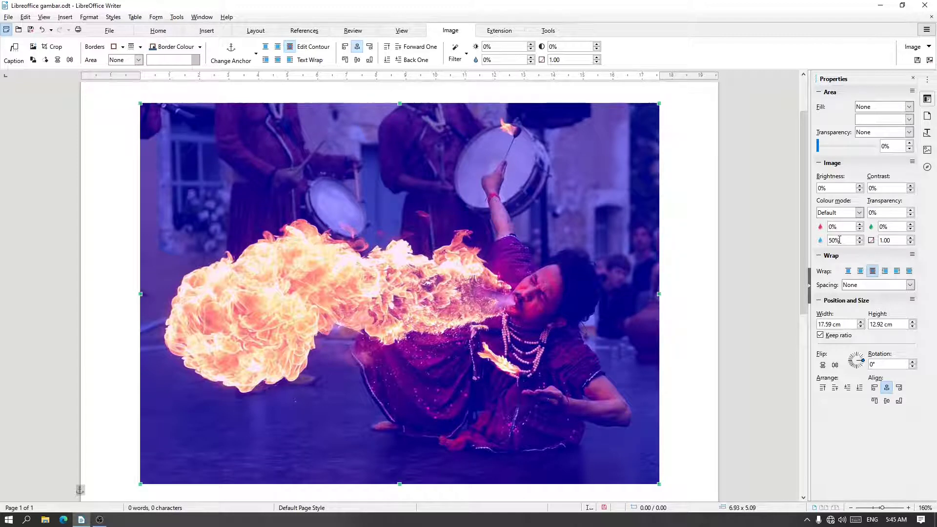
# - Set the image's blue colour component to 40% and its red component to 45%
pyautogui.scroll(-11, 839, 240)
pyautogui.click(839, 226)
pyautogui.scroll(20, 839, 226)
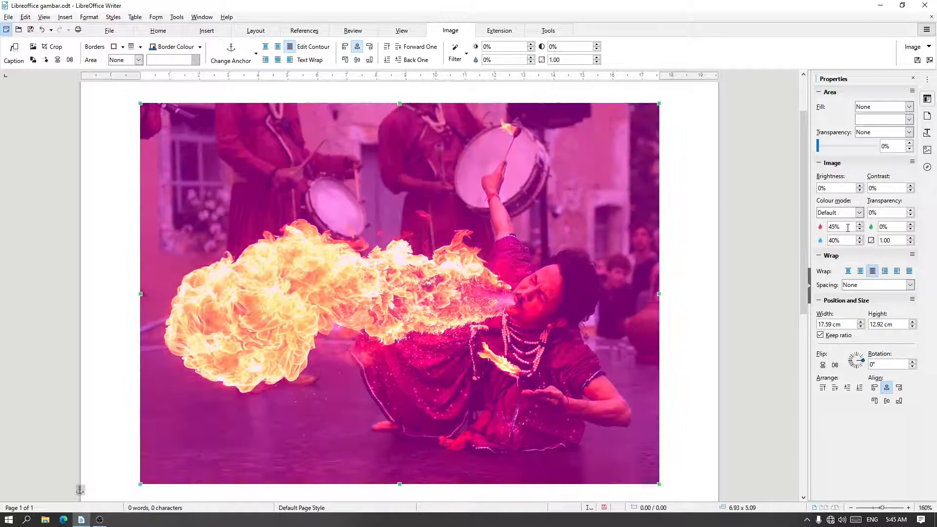
# - Set the image's green colour component to 40% and reset the red component to 0%
pyautogui.click(882, 227)
pyautogui.scroll(20, 877, 226)
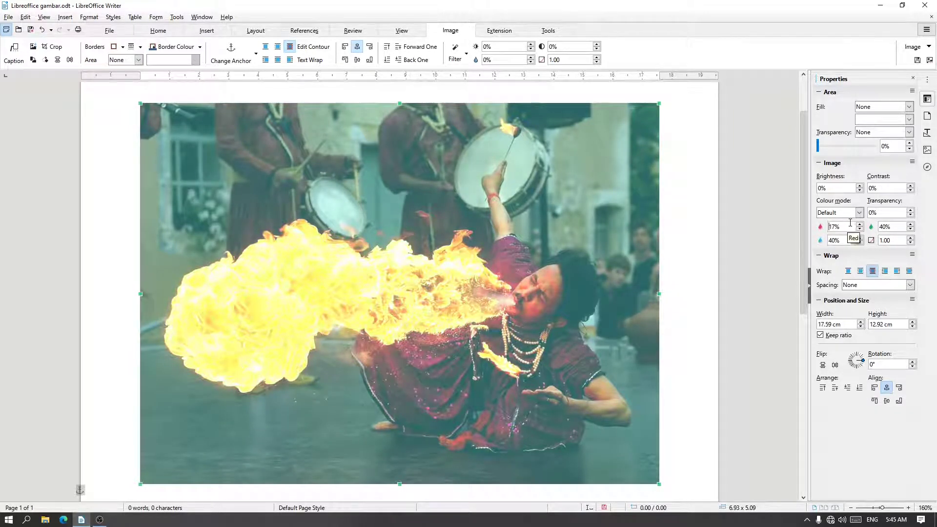
pyautogui.scroll(-17, 850, 223)
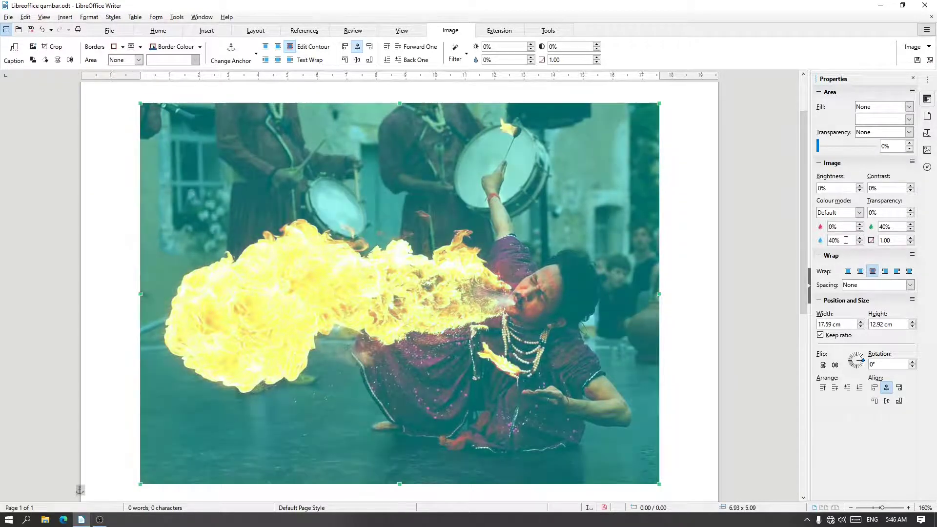
# - Reset the image's blue and green colour components to 0%
pyautogui.doubleClick(846, 240)
pyautogui.write('0')
pyautogui.press('Tab')
pyautogui.doubleClick(896, 227)
pyautogui.write('0')
pyautogui.press('Tab')
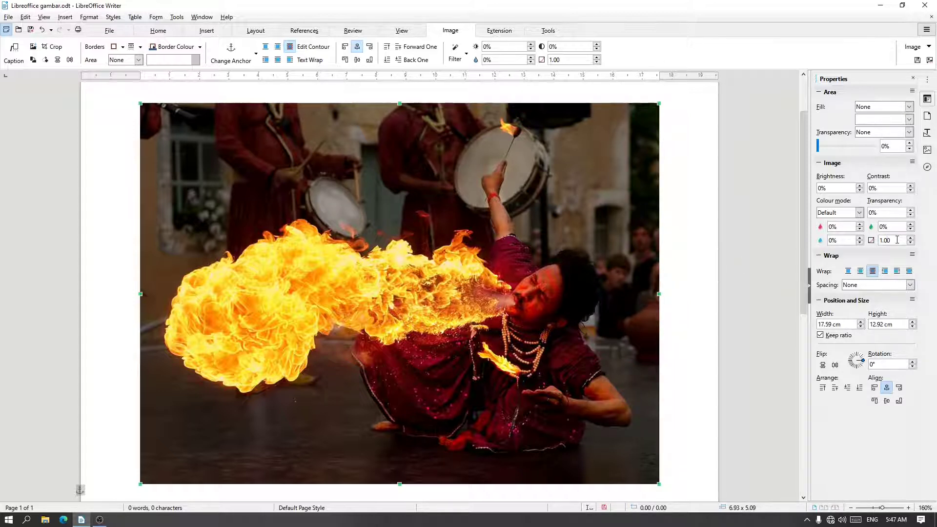
# - Try the image's gamma at 0.30 and 6.50, and bring it back down to 1.40
pyautogui.scroll(-7, 897, 240)
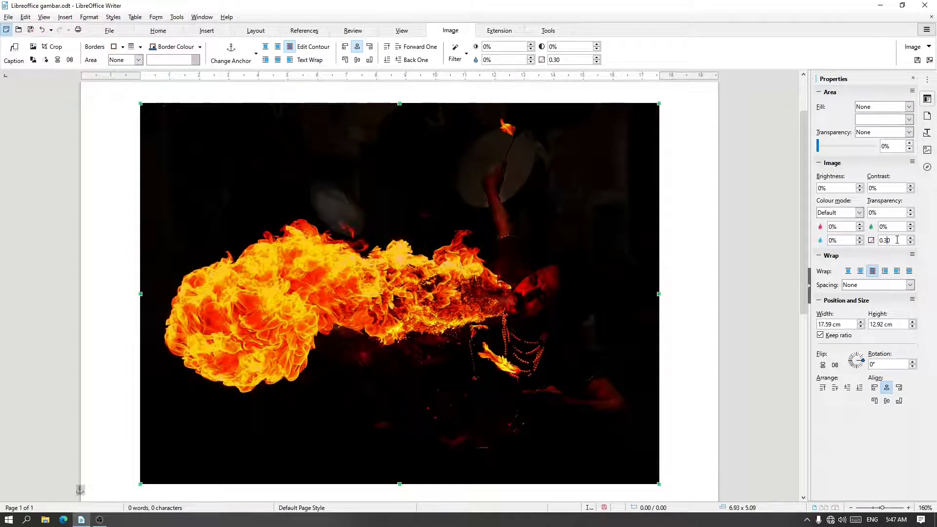
pyautogui.scroll(6, 897, 239)
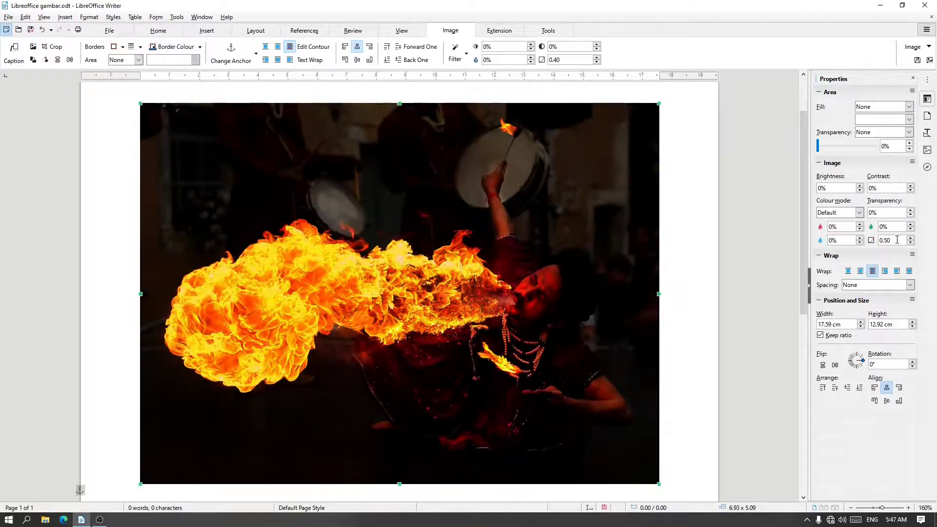
pyautogui.scroll(12, 897, 240)
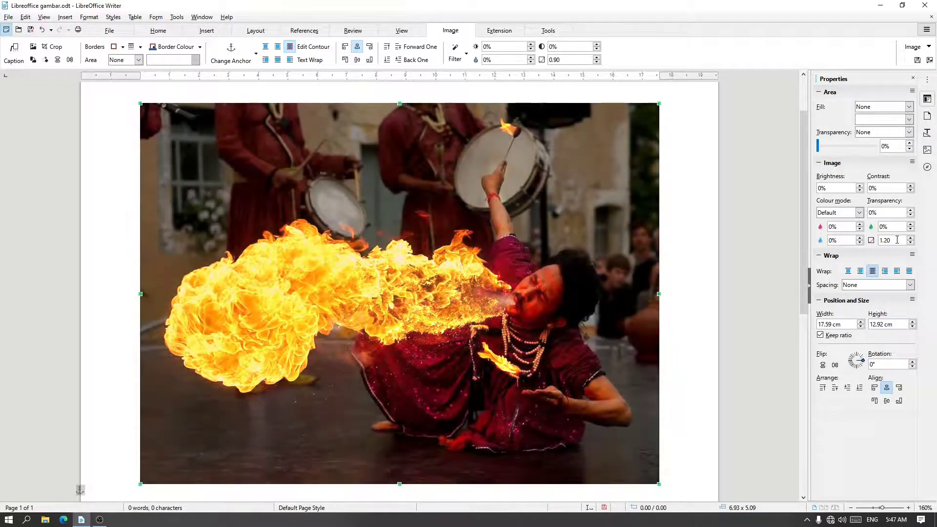
pyautogui.scroll(6, 897, 239)
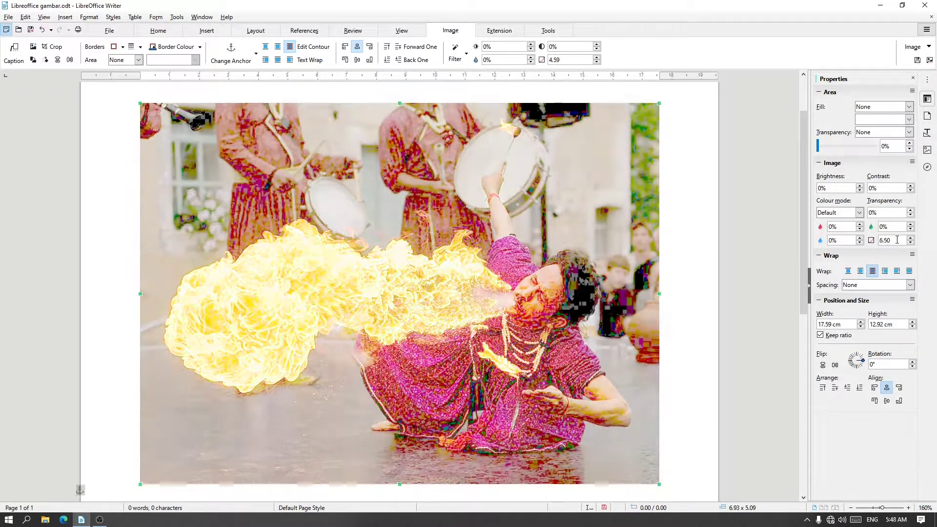
pyautogui.scroll(-13, 897, 239)
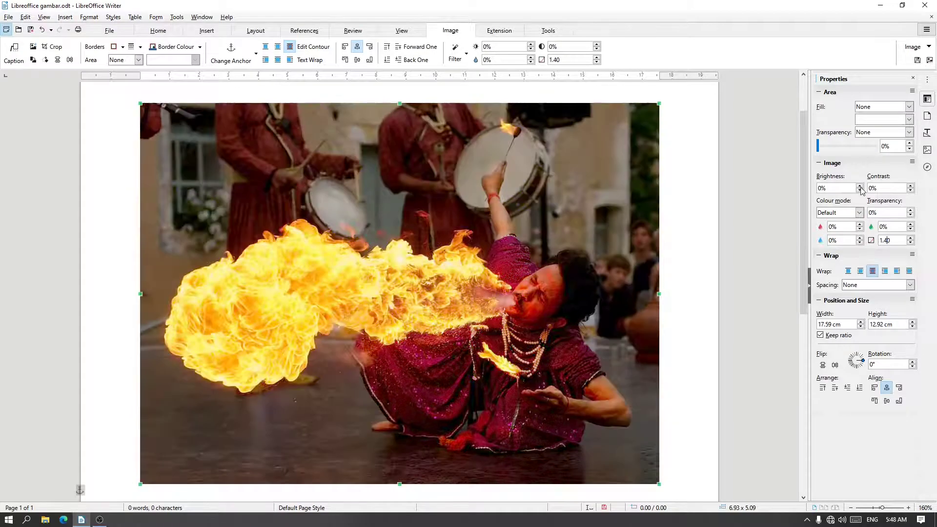
# - Fine-tune the image to a brightness of -16%, a contrast of 11% and a gamma of 2.40
pyautogui.scroll(-9, 860, 191)
pyautogui.scroll(10, 896, 240)
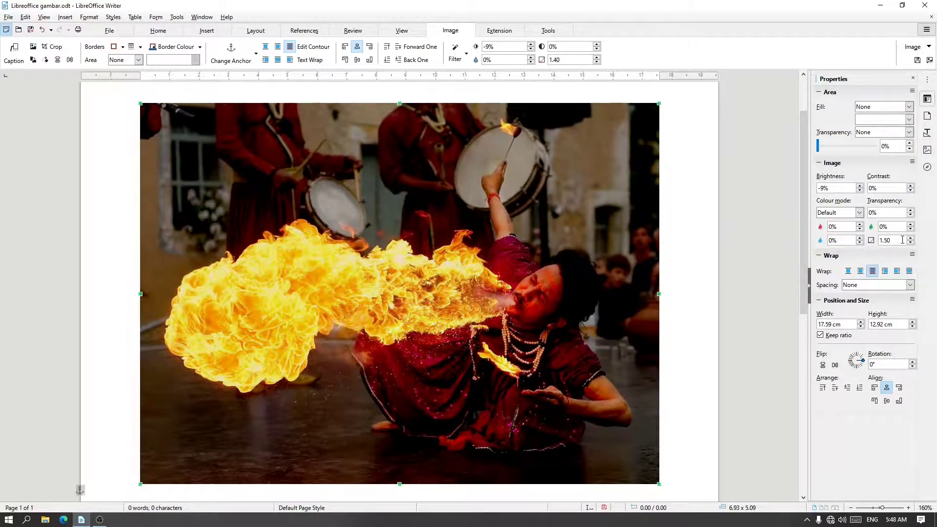
pyautogui.scroll(10, 898, 189)
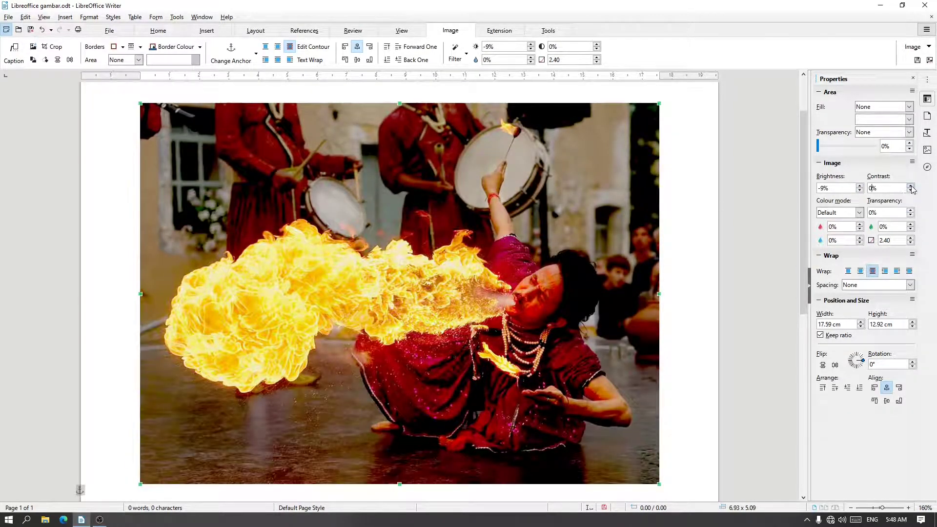
pyautogui.scroll(-7, 850, 188)
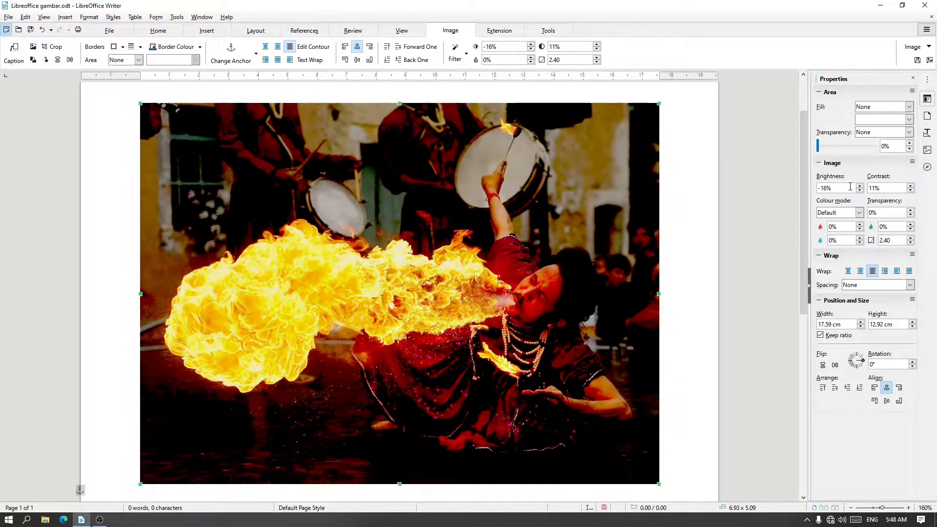